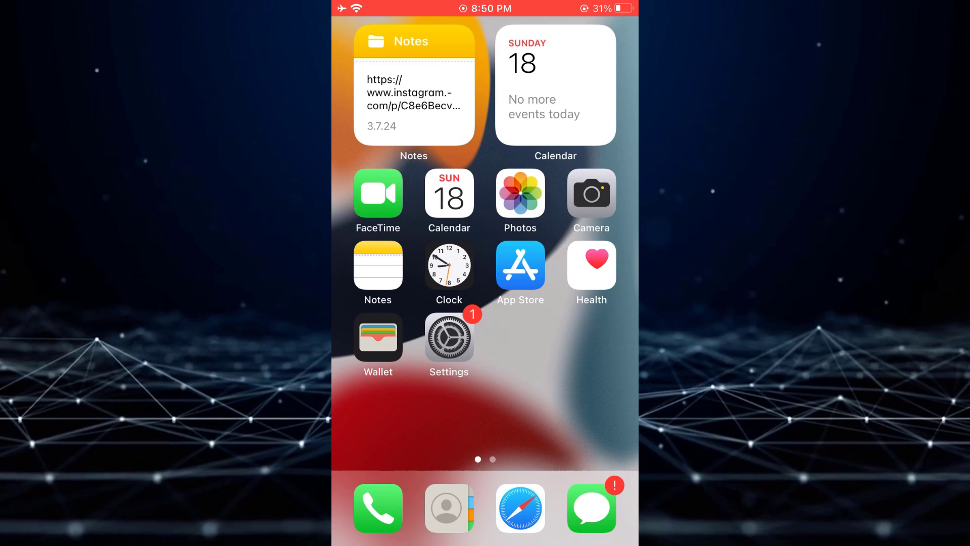
Open Settings and go to the Focus page
click(449, 337)
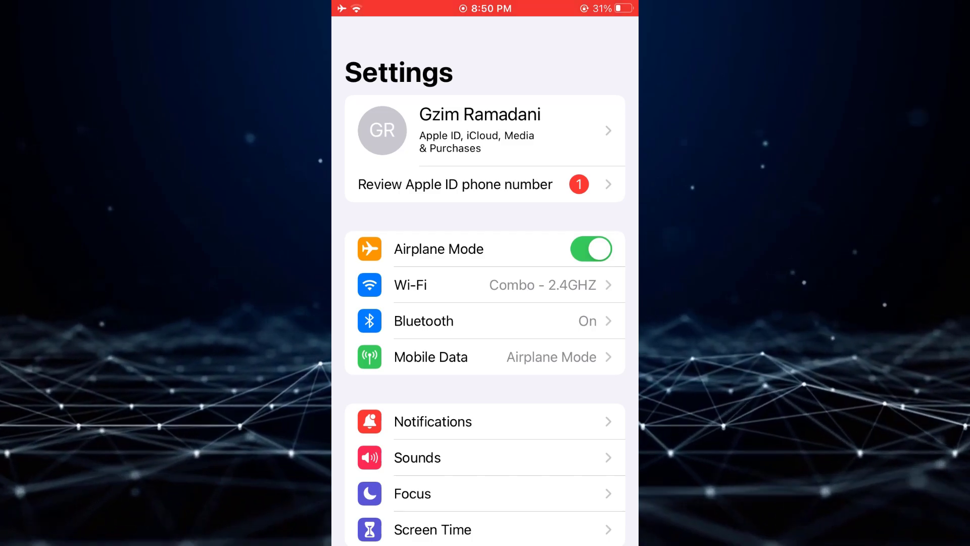
click(456, 493)
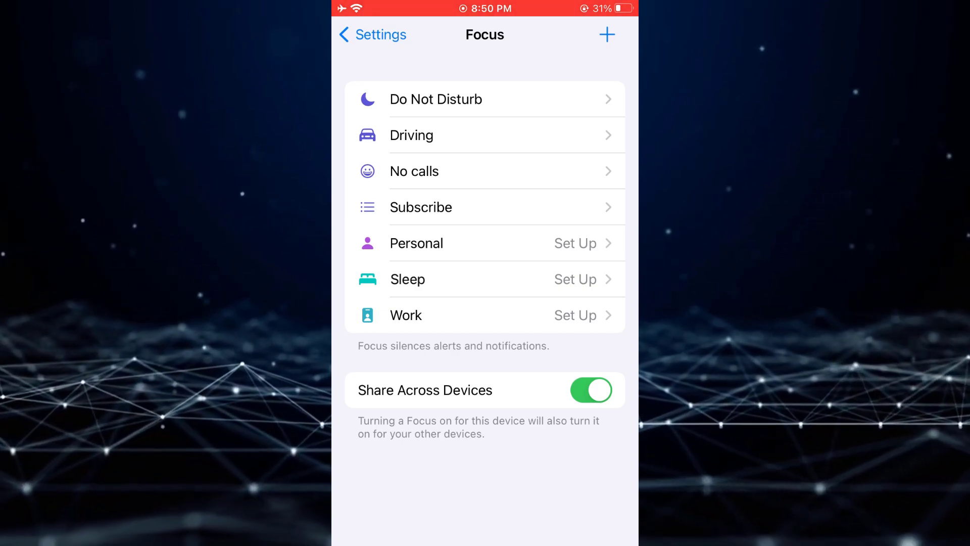
Open Do Not Disturb's allowed People notifications page
click(436, 100)
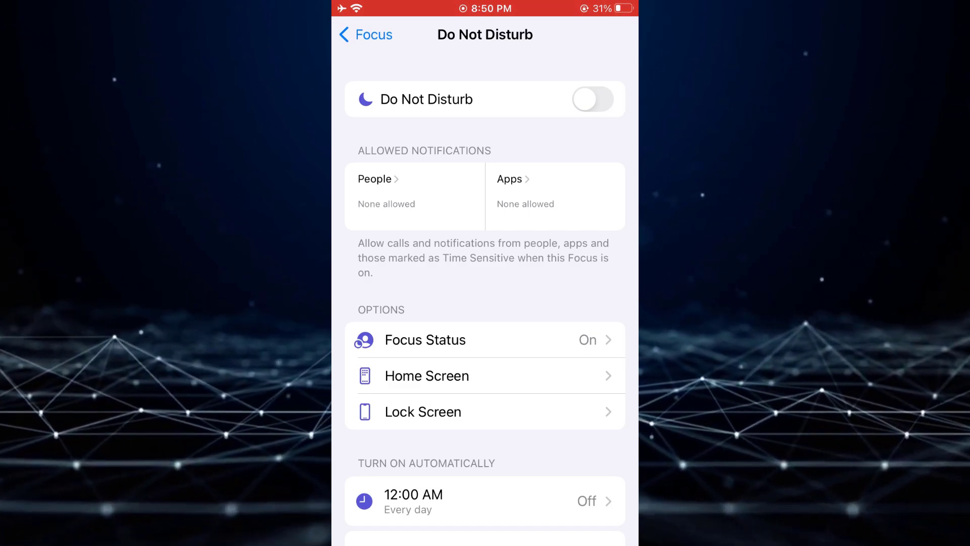
click(414, 195)
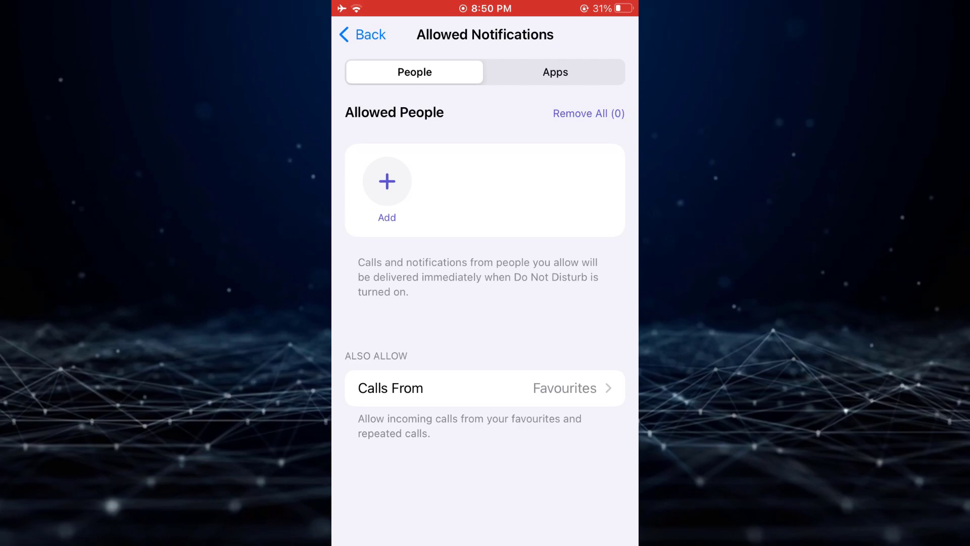
Select the first contact, Test and the number-only contact, leaving Subscribe unselected
click(386, 181)
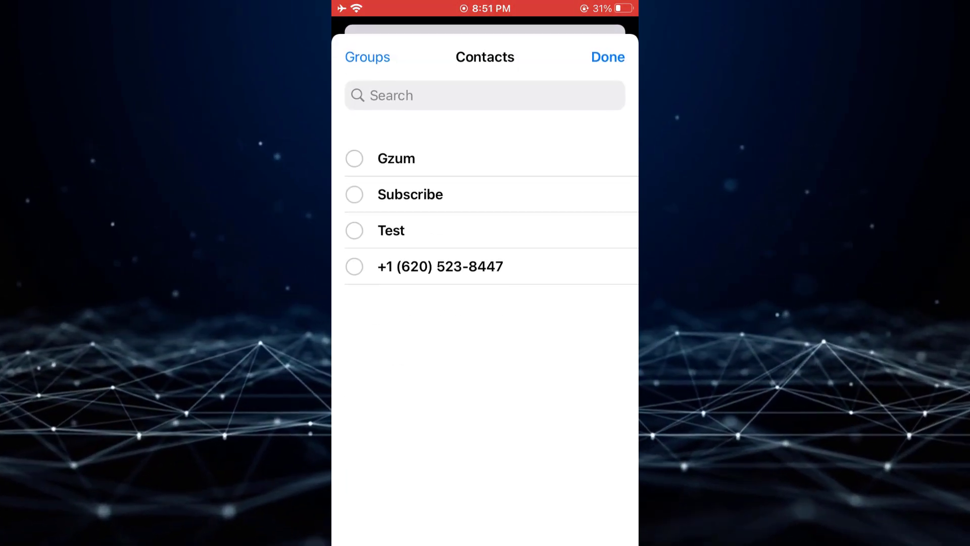
click(396, 157)
click(410, 193)
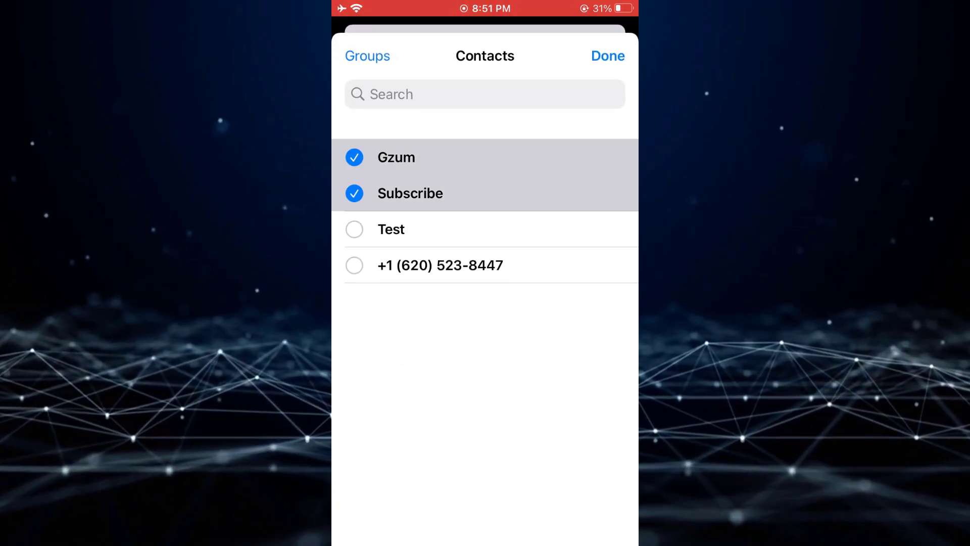
click(391, 229)
click(440, 265)
click(410, 193)
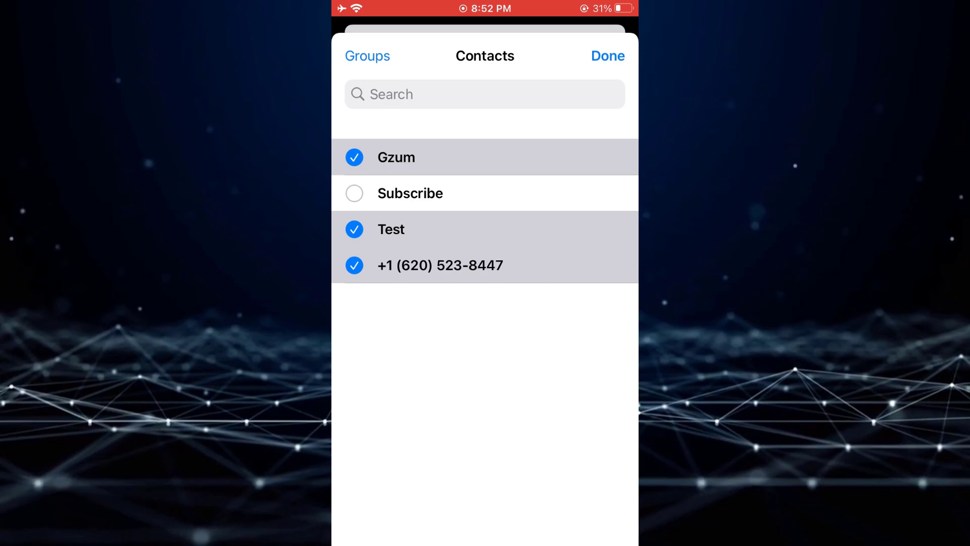
Confirm the three contacts, return to Do Not Disturb and switch it on
click(607, 55)
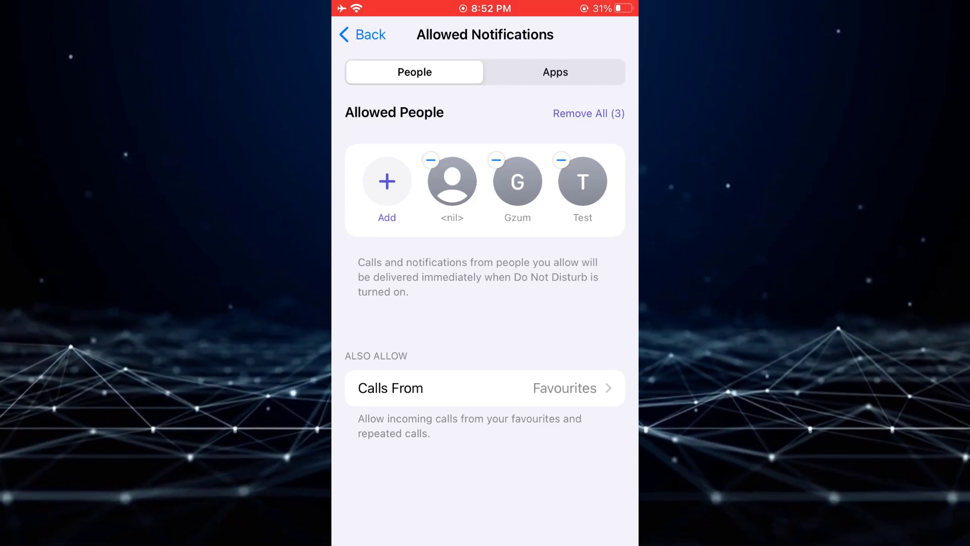
click(363, 34)
click(592, 98)
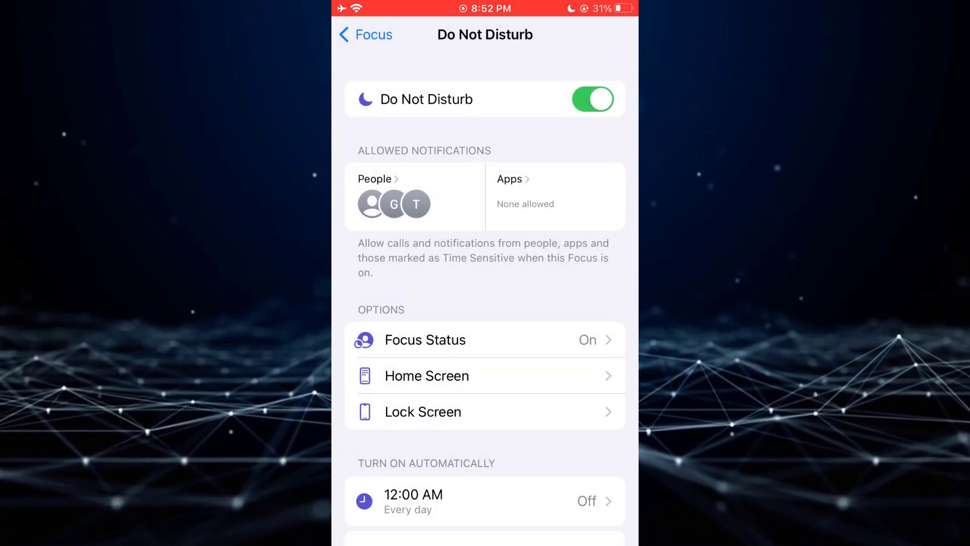